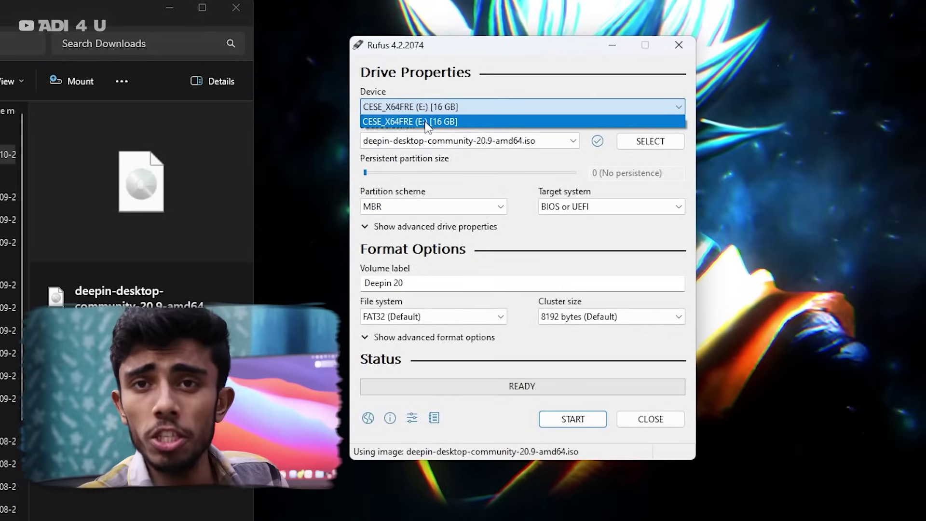
- Write the deepin-desktop-community-20.9-amd64.iso image to the CESE_X64FRE (E:) 16 GB drive in ISO Image mode
click(431, 120)
click(578, 419)
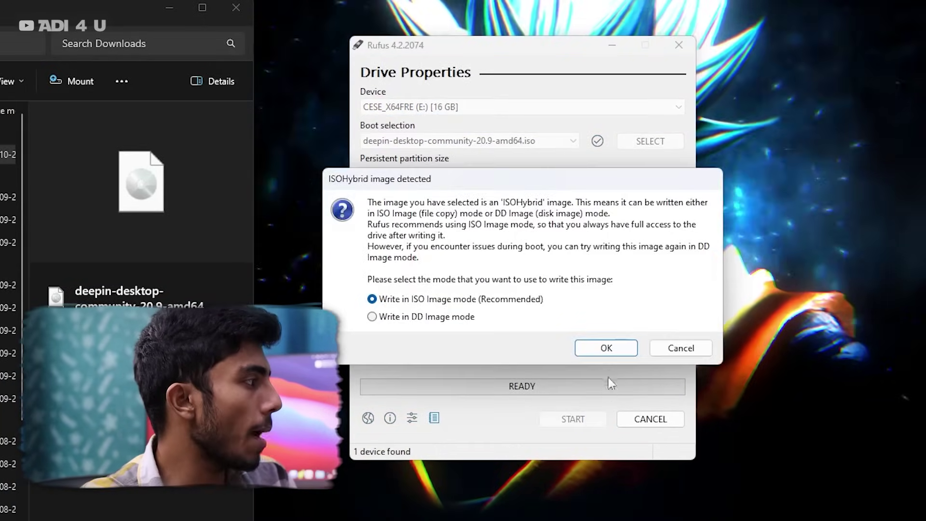
click(606, 347)
click(670, 337)
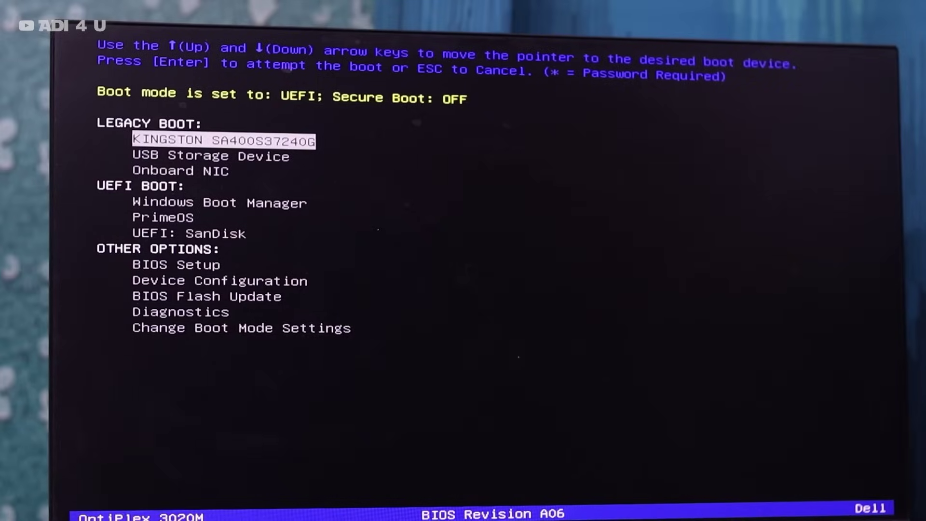
- Boot the computer from the UEFI: SanDisk device
key(Down)
key(Down)
key(Down)
key(Down)
key(Down)
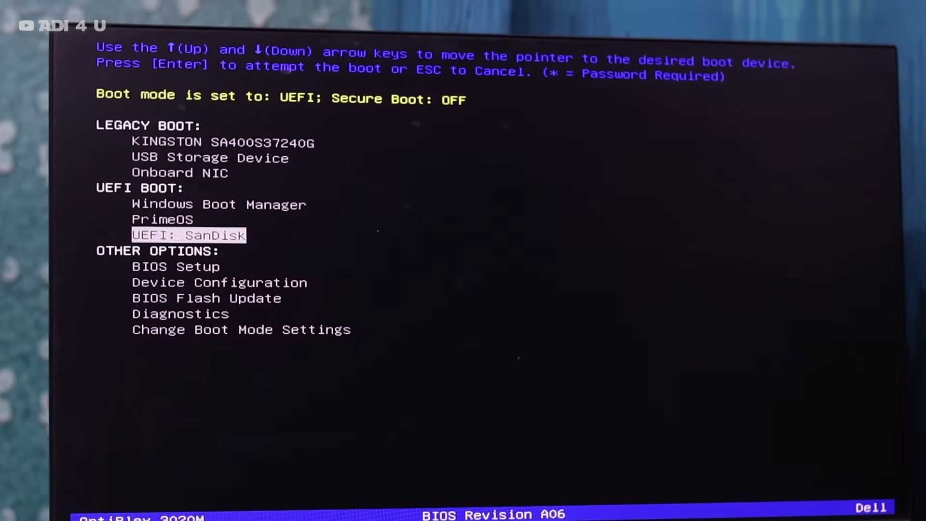
key(Return)
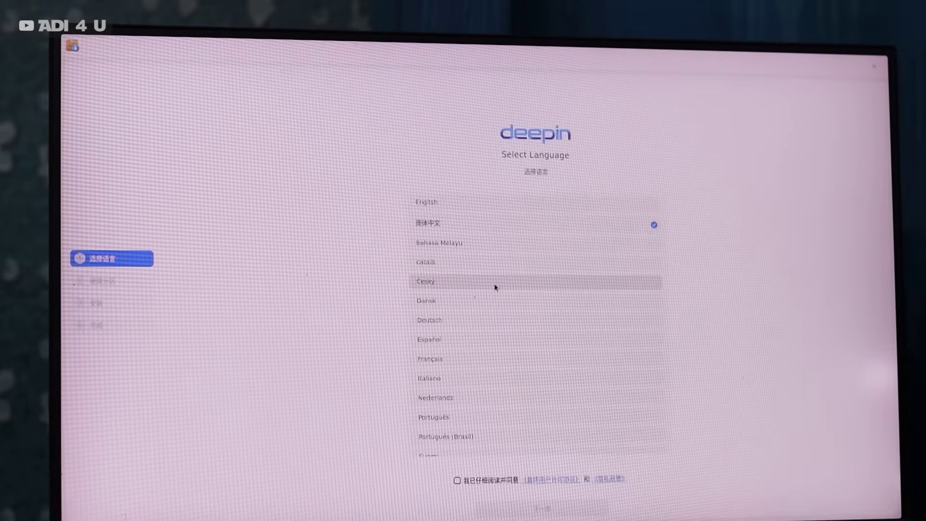
- Select English as the installer language and continue past the language and partition pages of the deepin setup
click(491, 209)
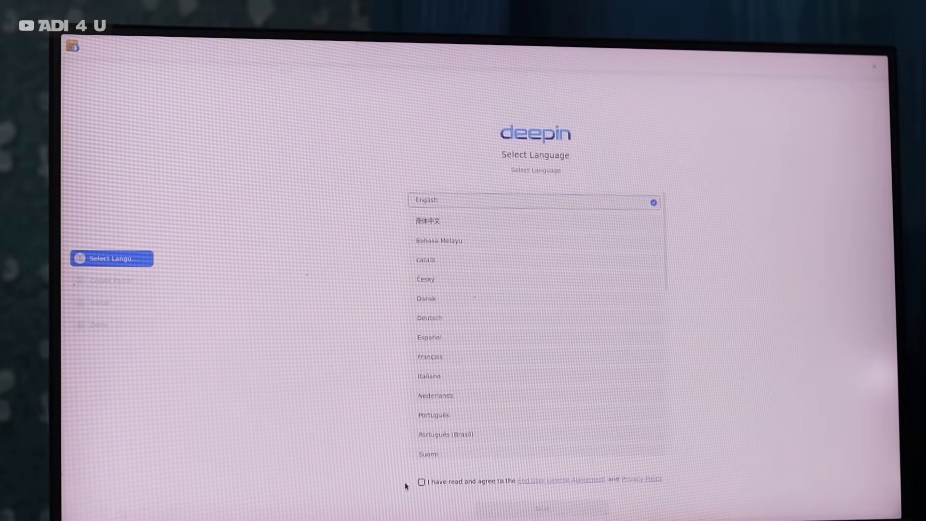
click(516, 517)
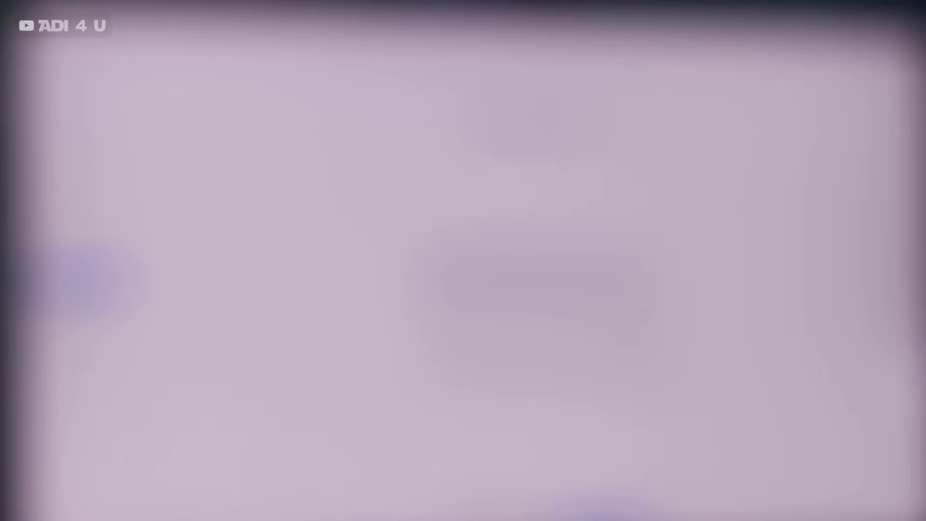
click(585, 489)
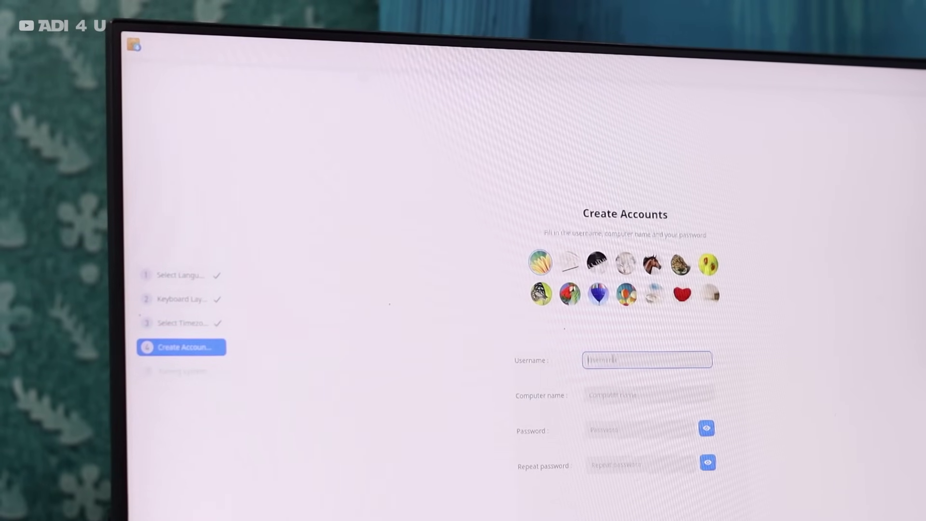
- Review the language, keyboard layout and timezone pages of the setup and return to the username field for account creation
click(194, 279)
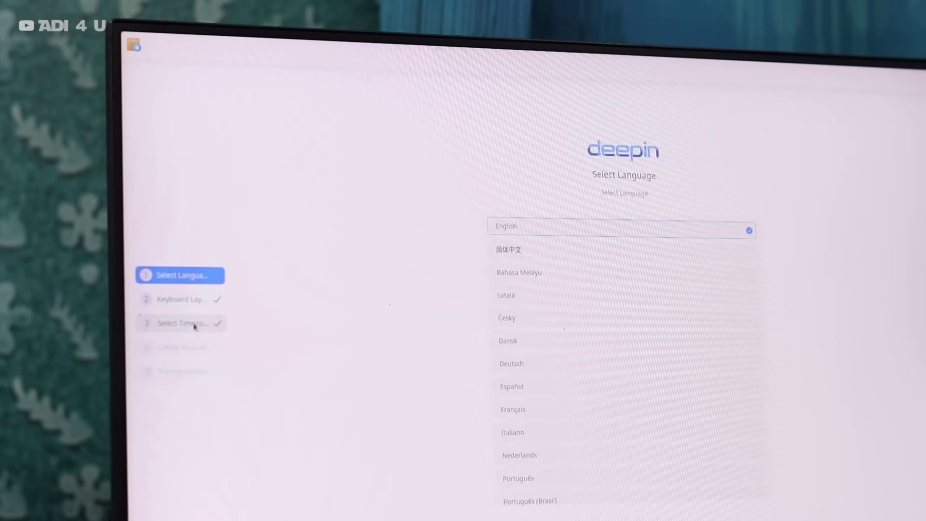
click(195, 301)
click(194, 324)
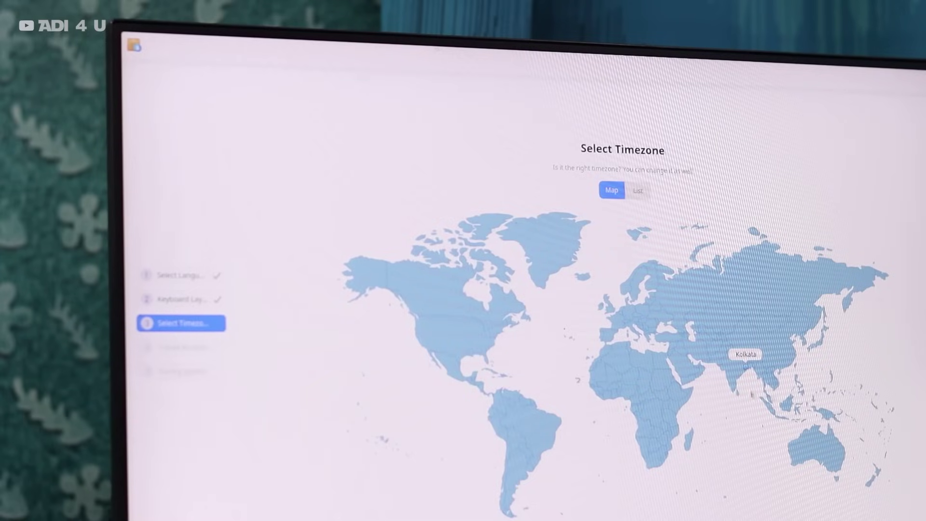
click(669, 518)
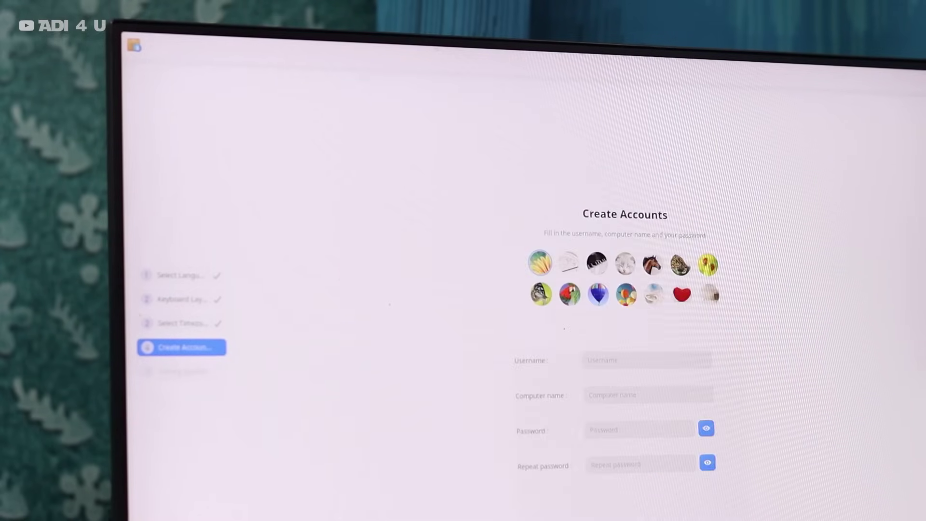
click(587, 358)
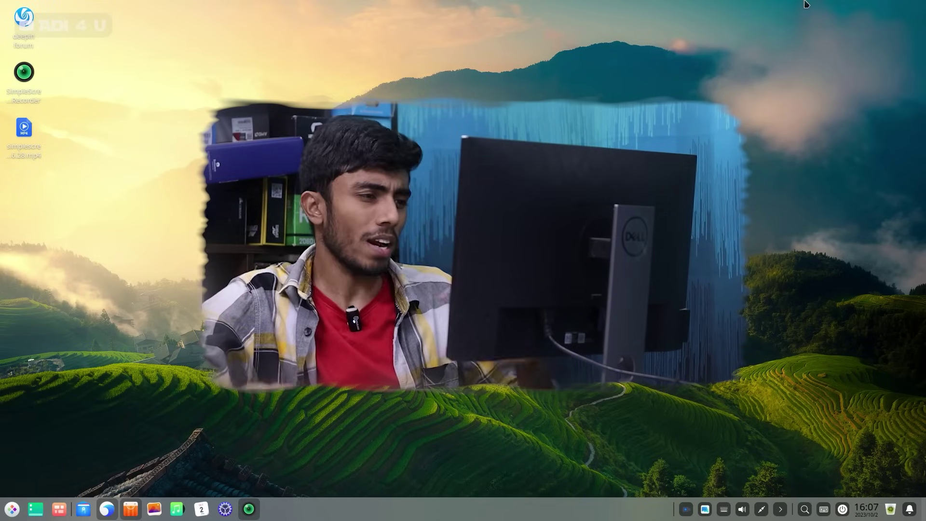
- Look through the installed applications in the launcher from Browser to SimpleScreenRecorder and close it
click(5, 511)
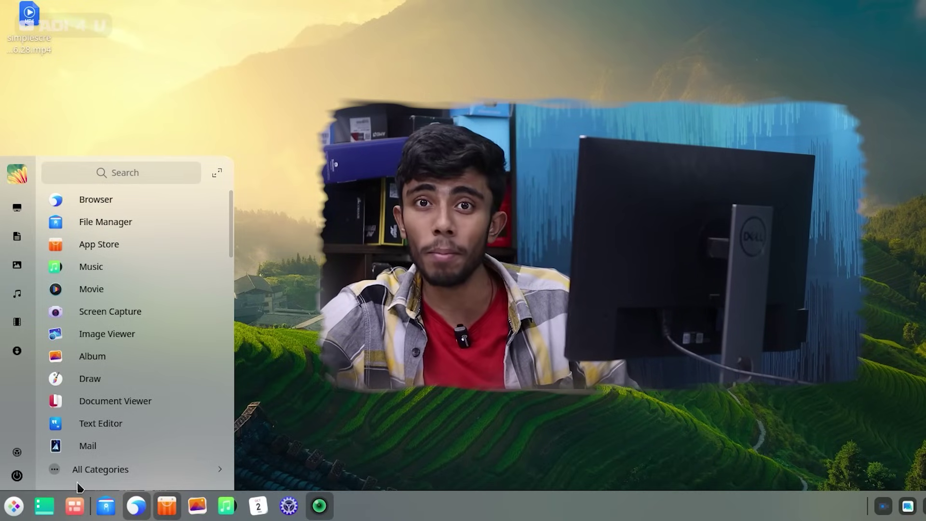
scroll(101, 354, down, 3)
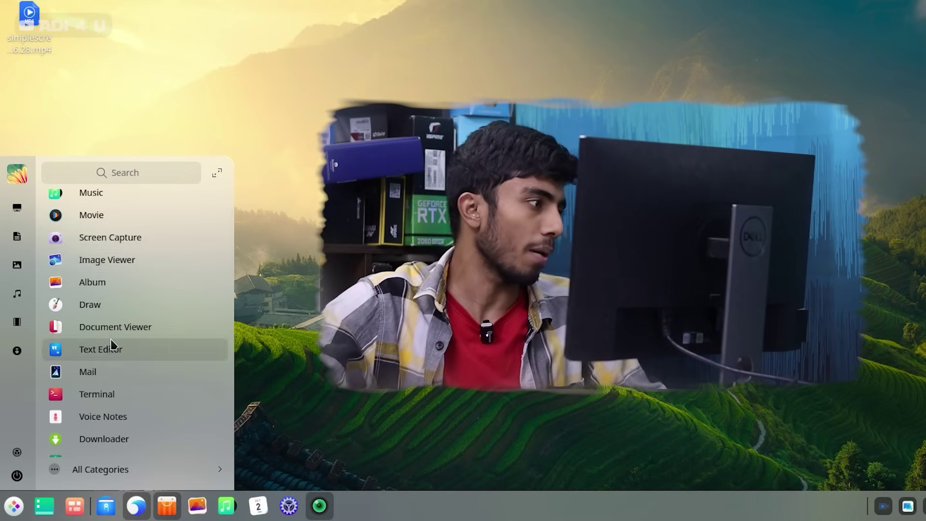
scroll(109, 347, down, 10)
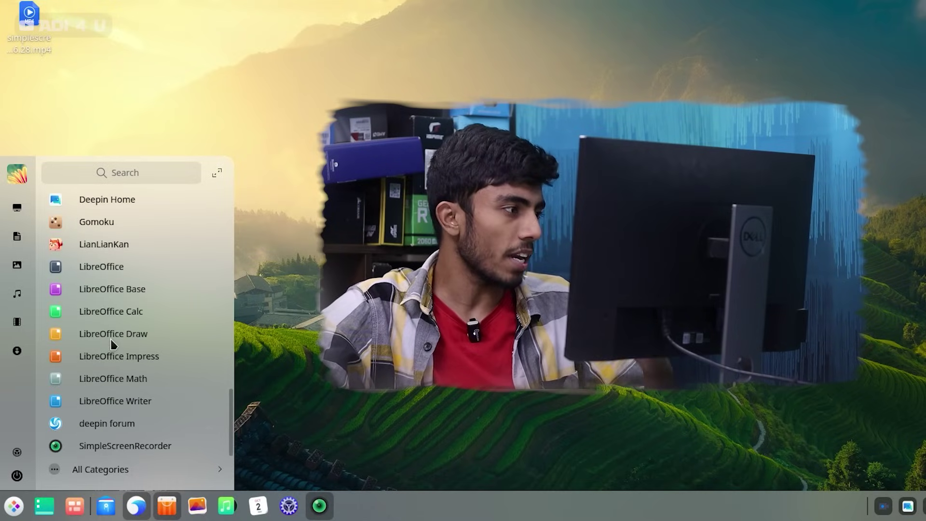
scroll(111, 343, up, 12)
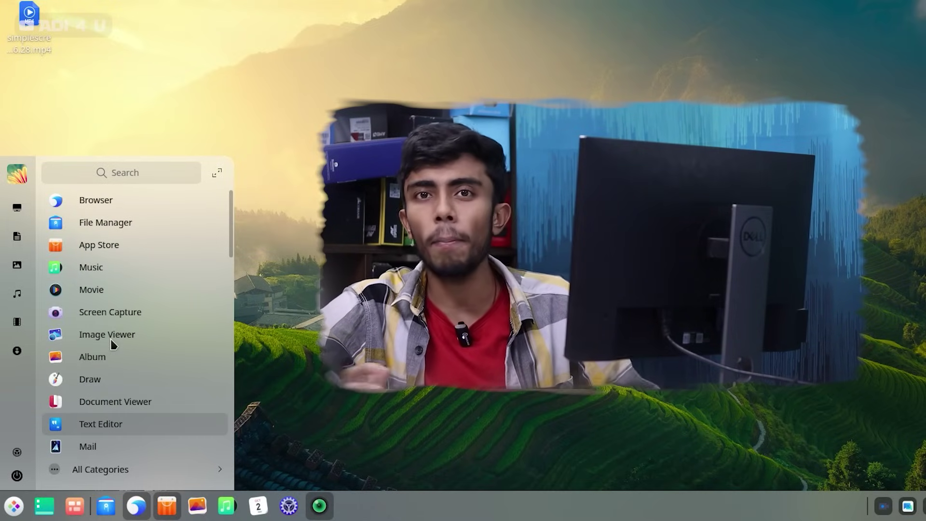
scroll(111, 342, down, 4)
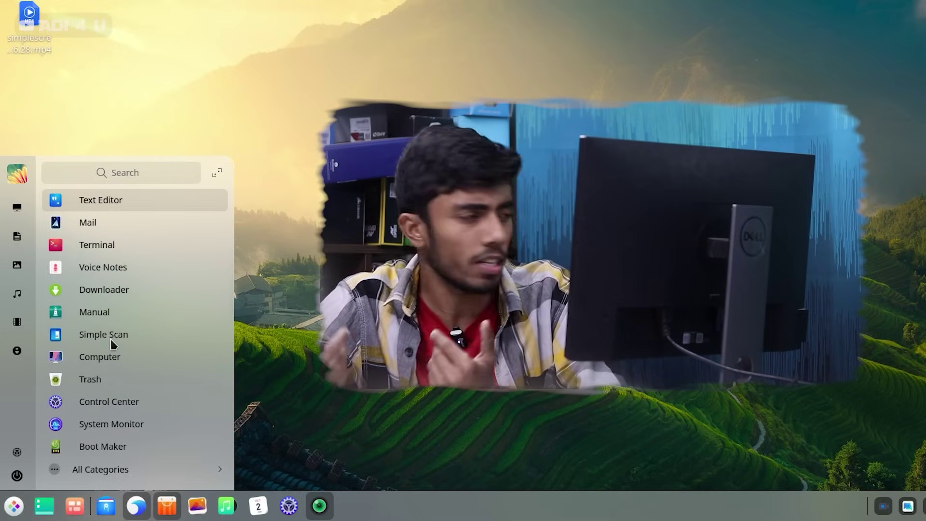
scroll(119, 292, up, 4)
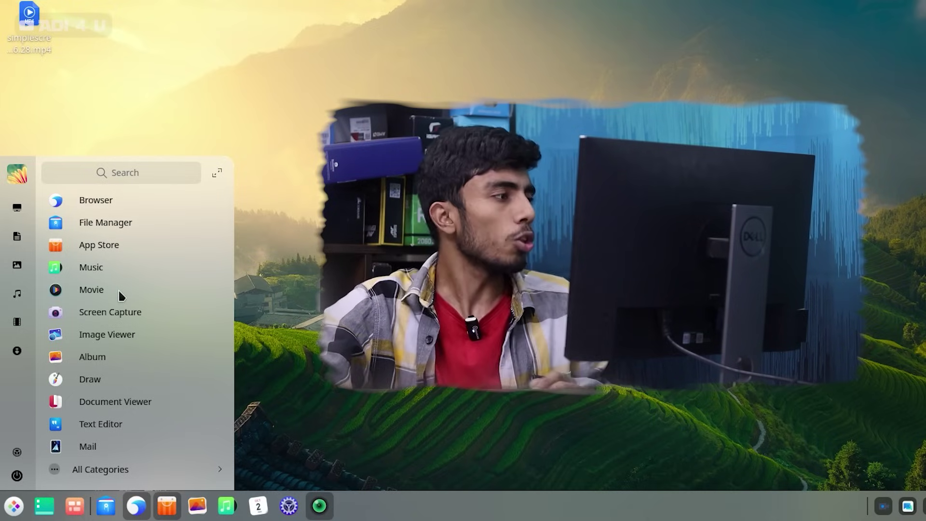
click(261, 386)
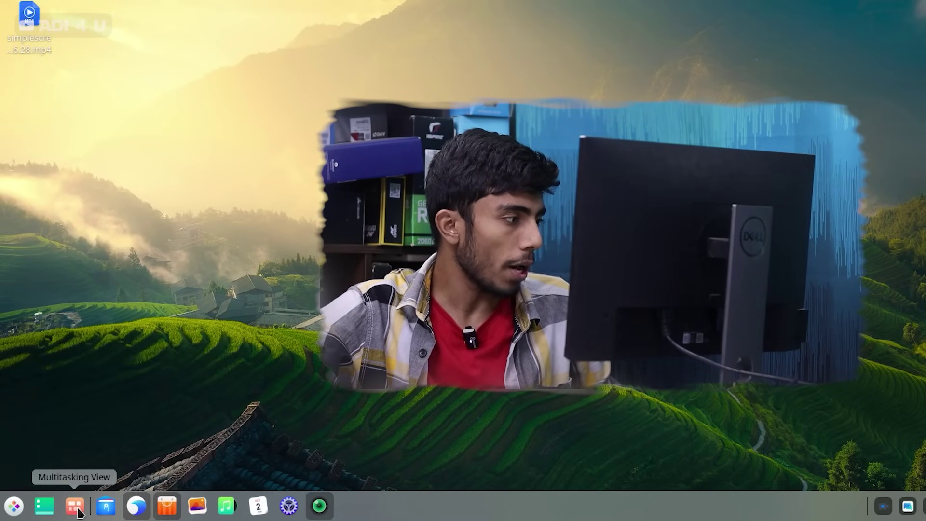
- Look through the Desktop, Videos, Music, Trash and Data Disk locations in the file manager and close it
click(106, 505)
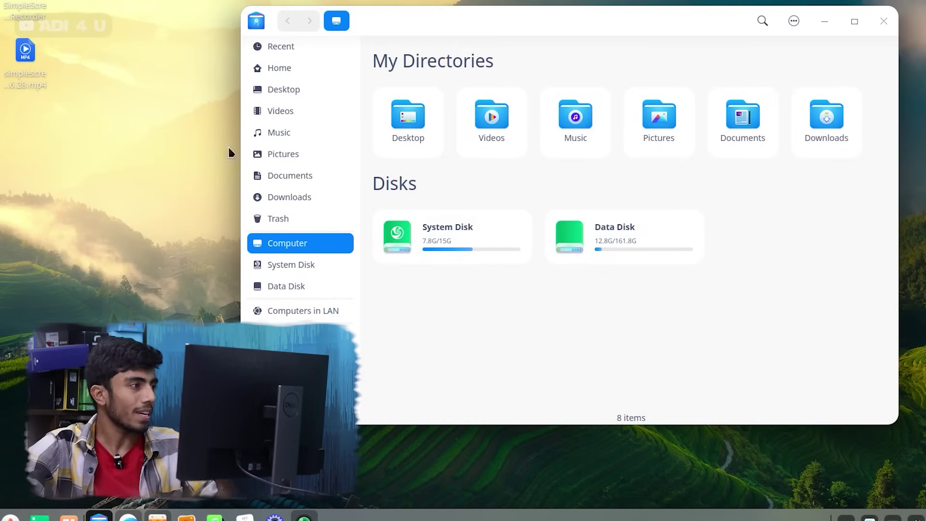
click(301, 47)
click(300, 72)
click(297, 89)
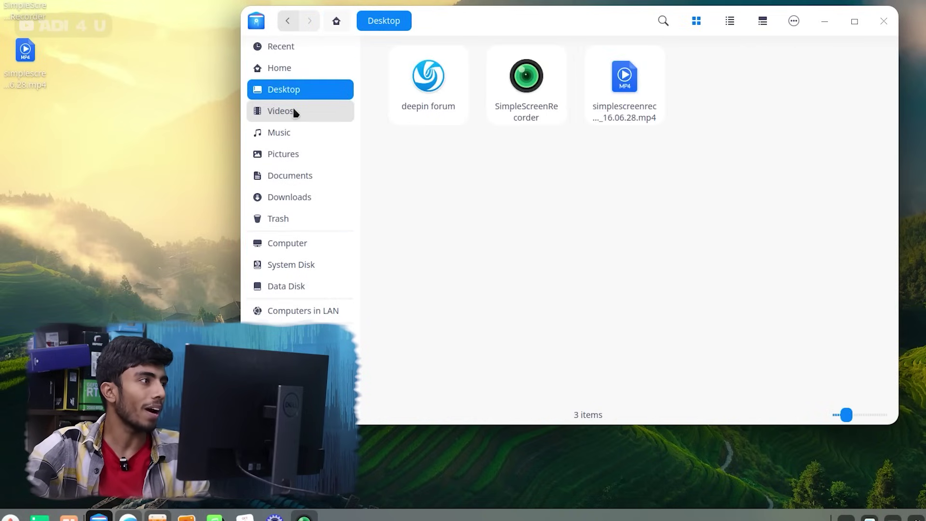
click(296, 112)
click(294, 131)
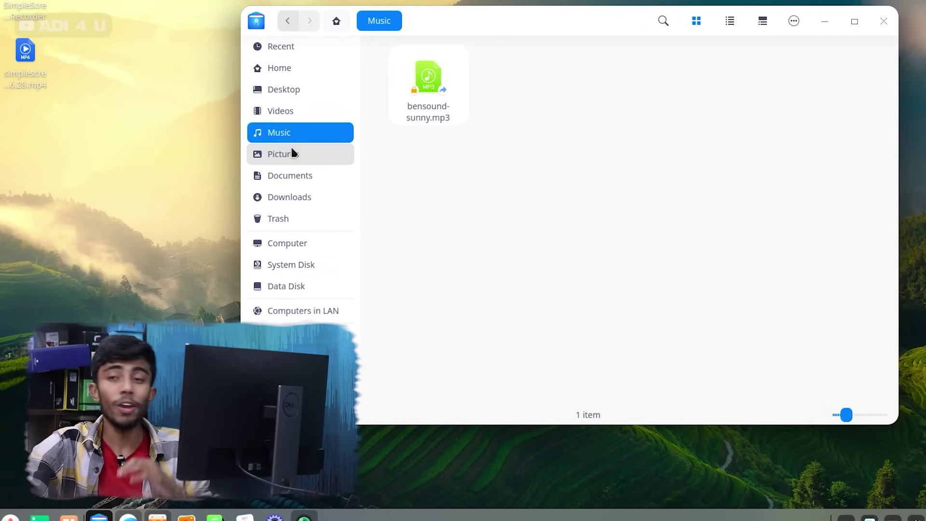
click(294, 219)
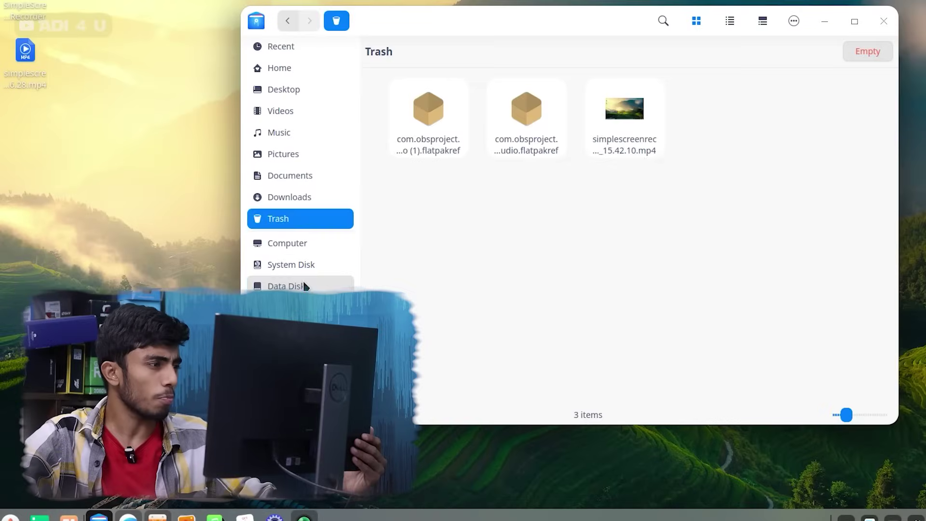
click(304, 285)
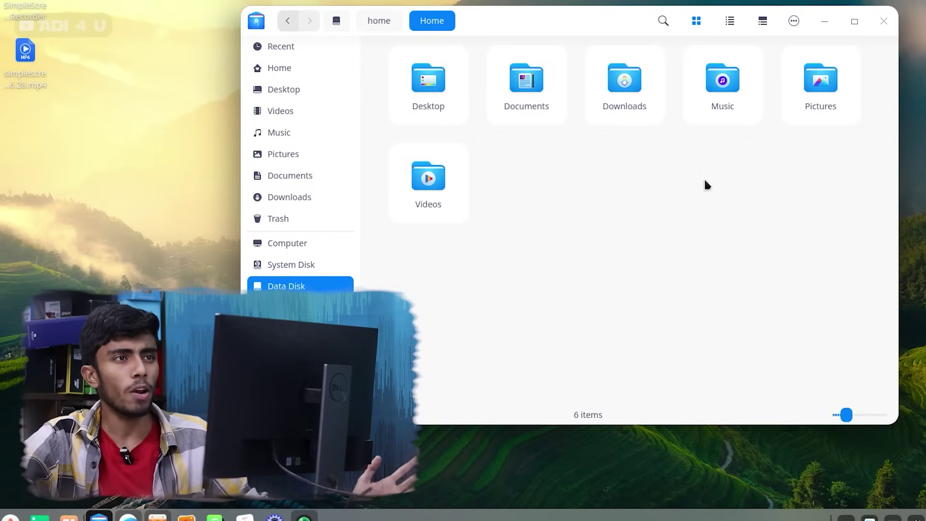
click(882, 20)
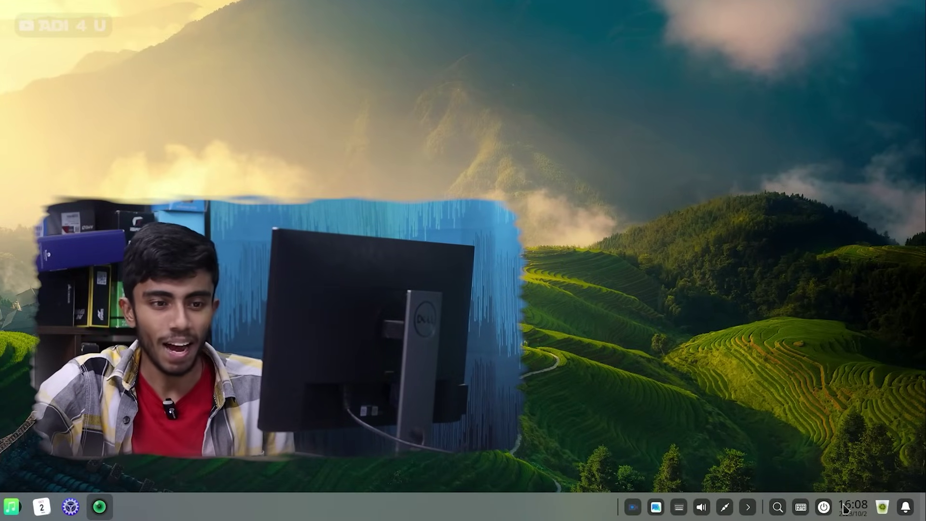
- Look over the recent system notifications and close the notification center
click(911, 507)
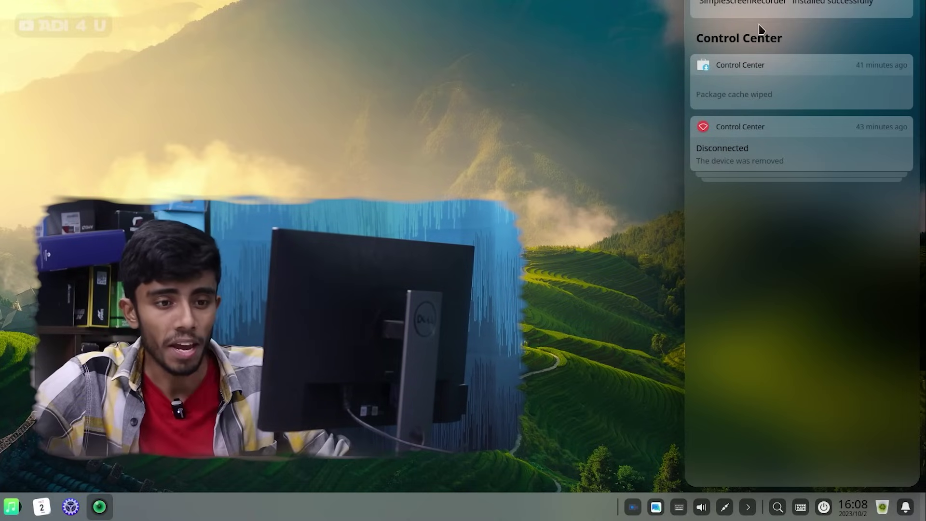
click(922, 517)
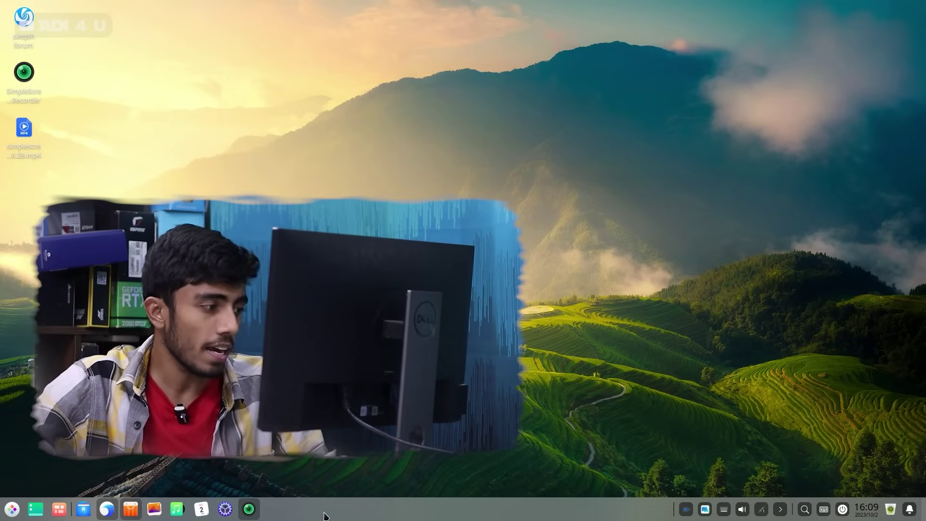
- Set the dock's mode to Fashion mode in the Control Center's personalization settings, after viewing the account settings
click(225, 511)
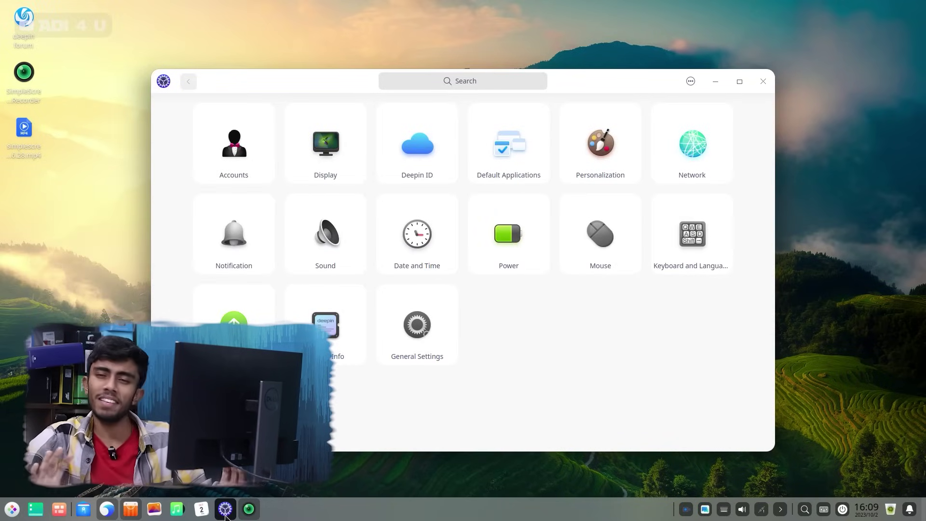
click(242, 168)
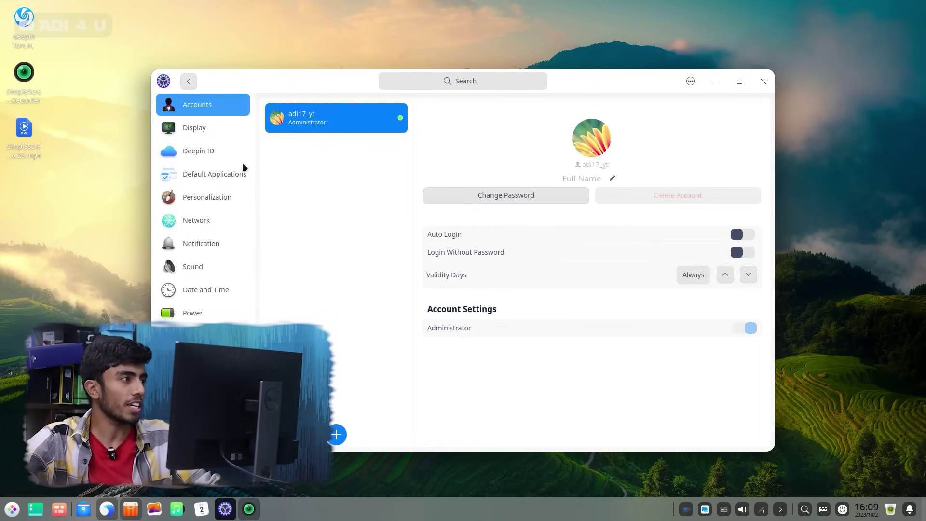
click(177, 204)
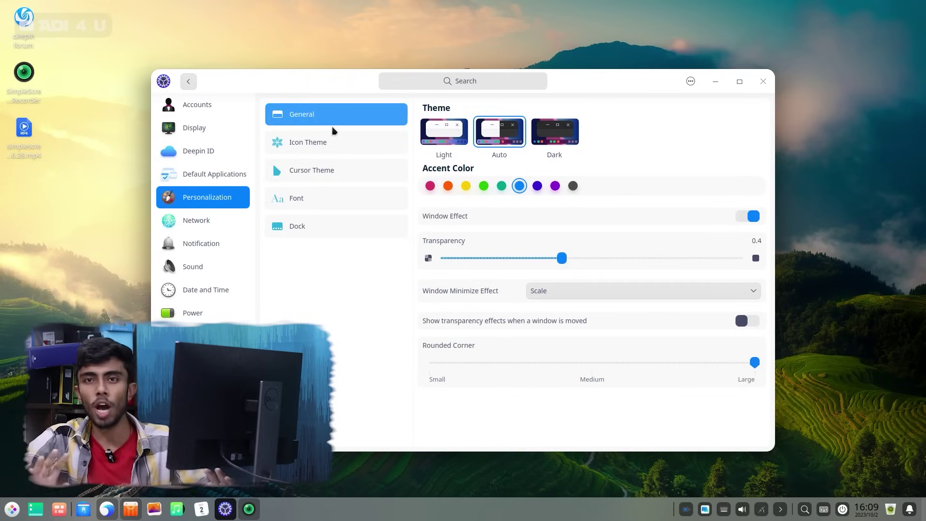
click(328, 224)
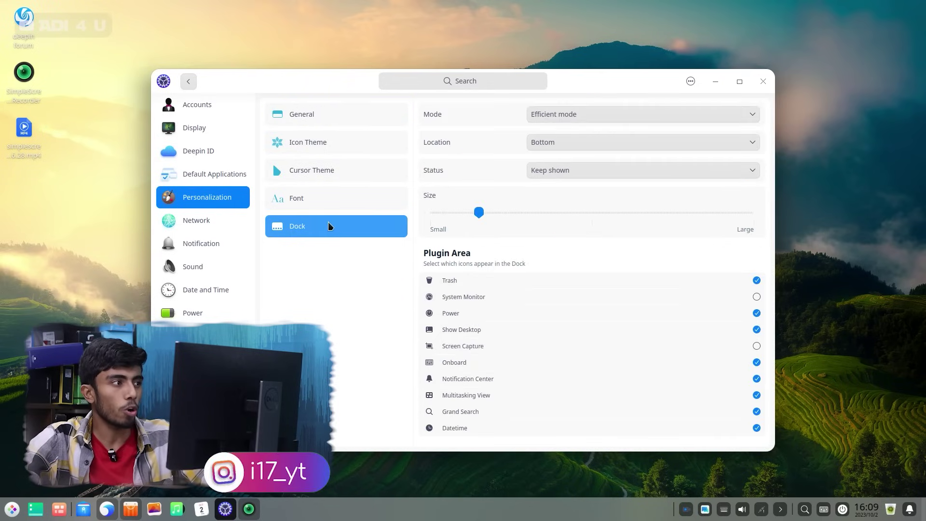
click(581, 114)
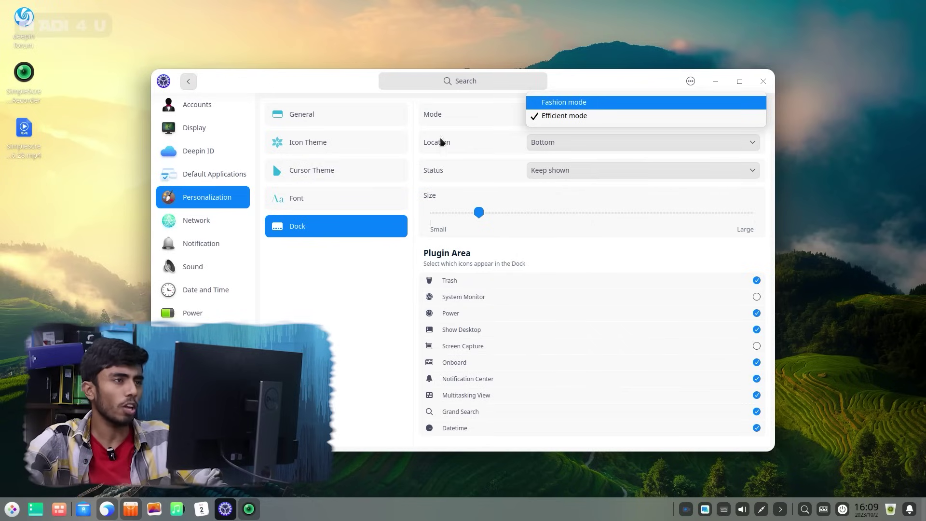
click(572, 102)
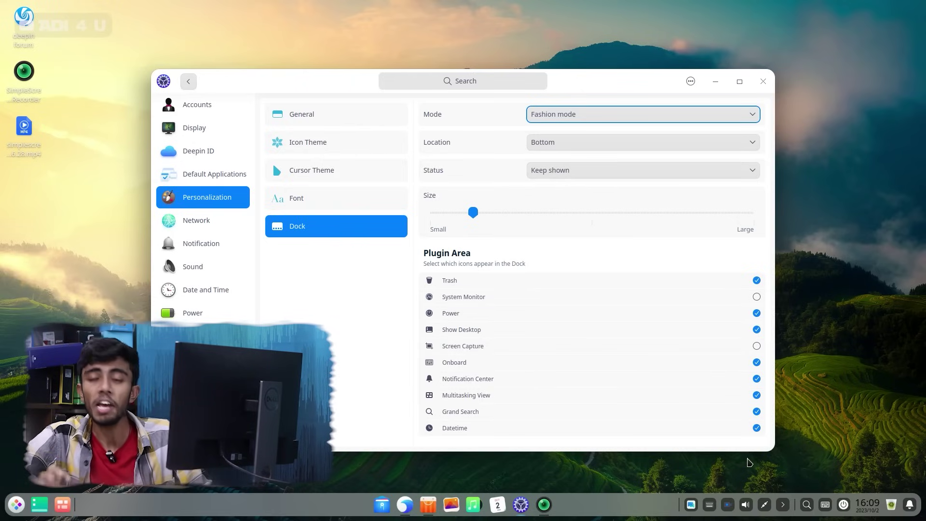
- Try the dock at the Left location, return it to Bottom, and check its status options
click(565, 140)
click(566, 156)
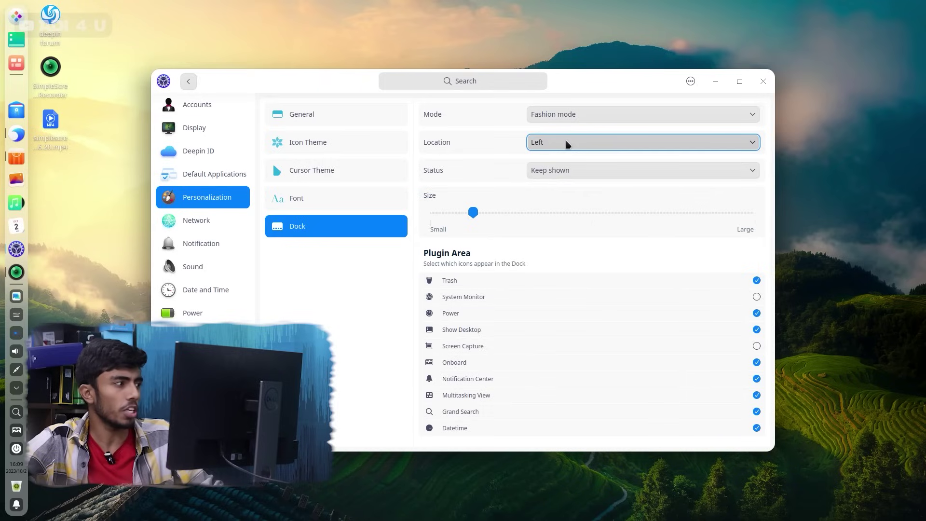
click(612, 141)
click(554, 130)
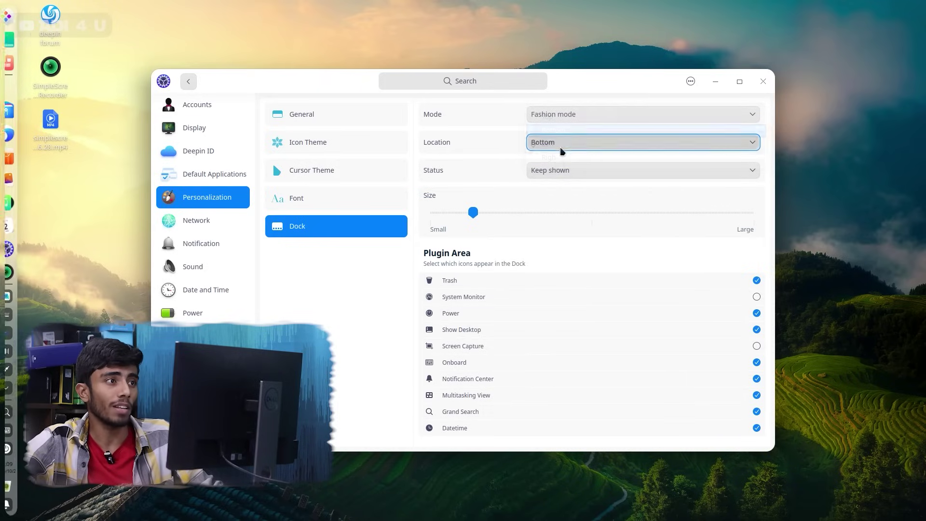
click(556, 170)
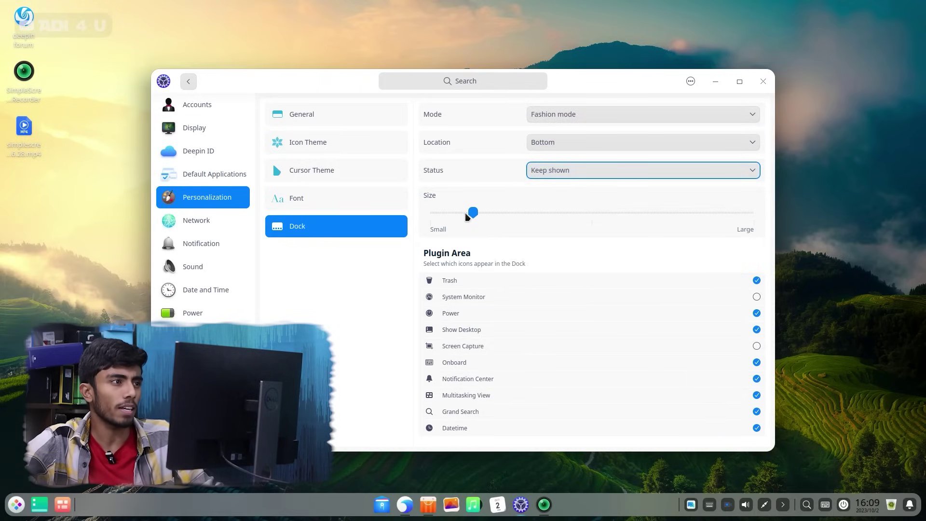
- Enlarge the dock slightly and look through the available font, cursor theme and icon theme settings
drag(473, 212, 502, 227)
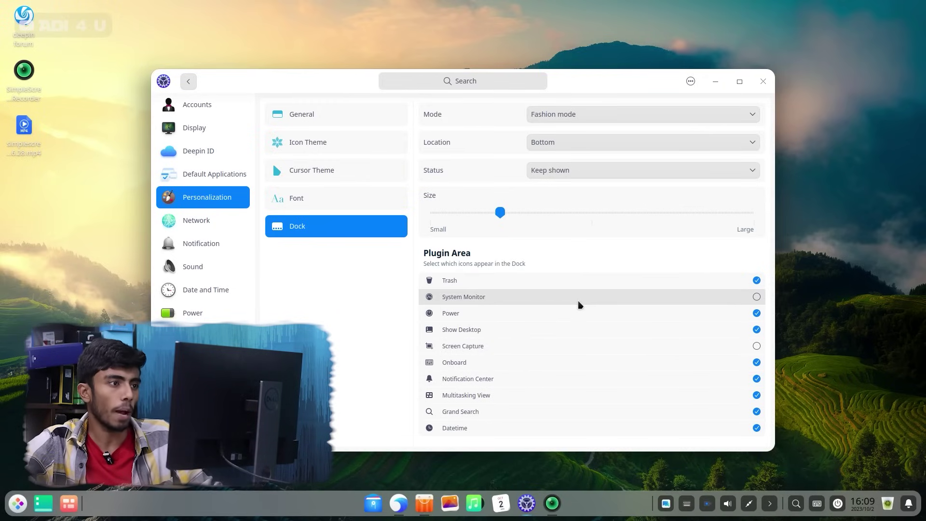
click(324, 195)
click(340, 169)
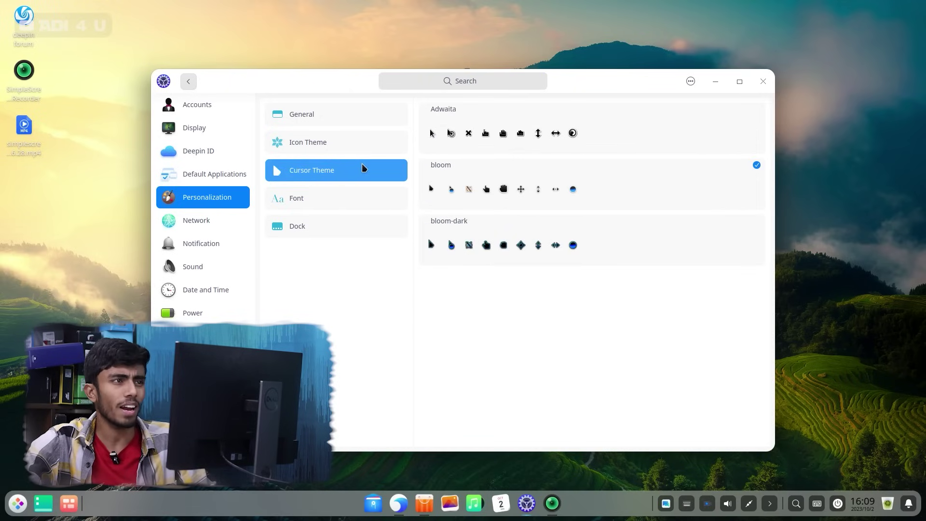
click(356, 149)
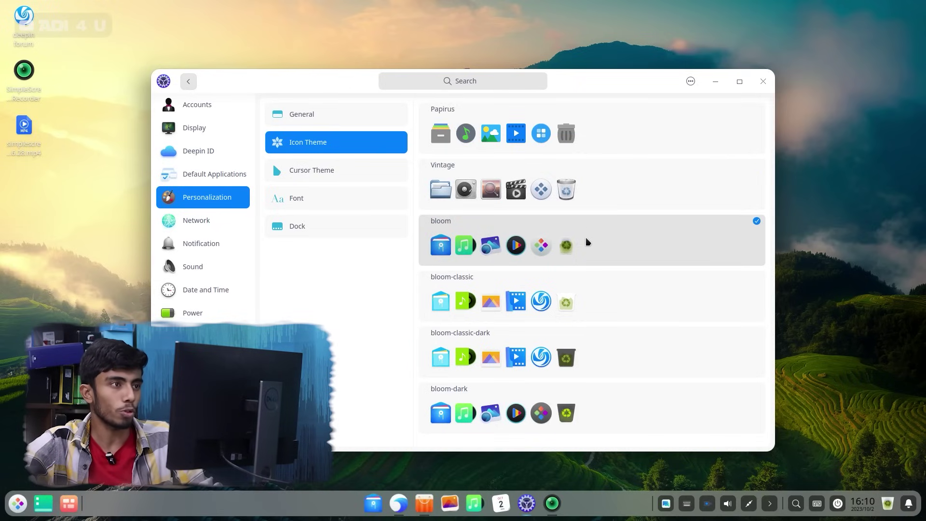
mouse_move(525, 508)
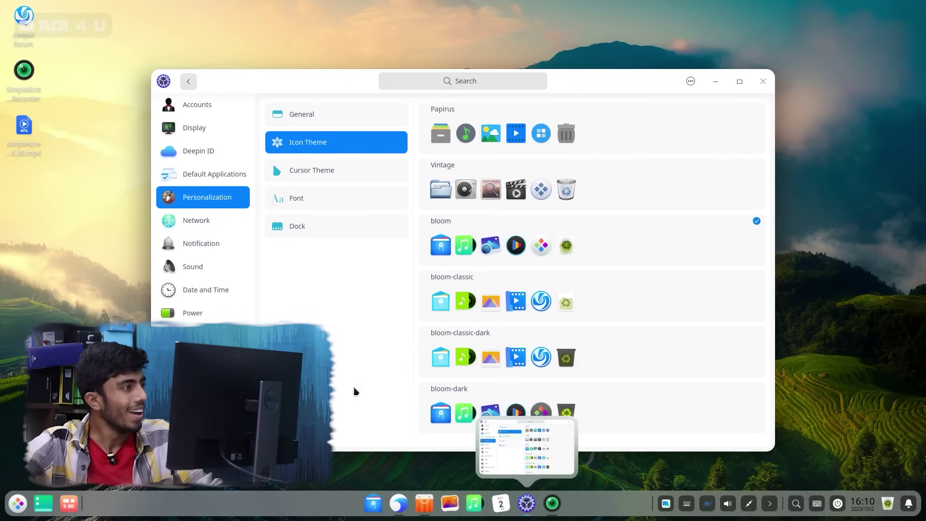
- Apply the Dark theme in the general personalization settings
click(315, 118)
click(539, 138)
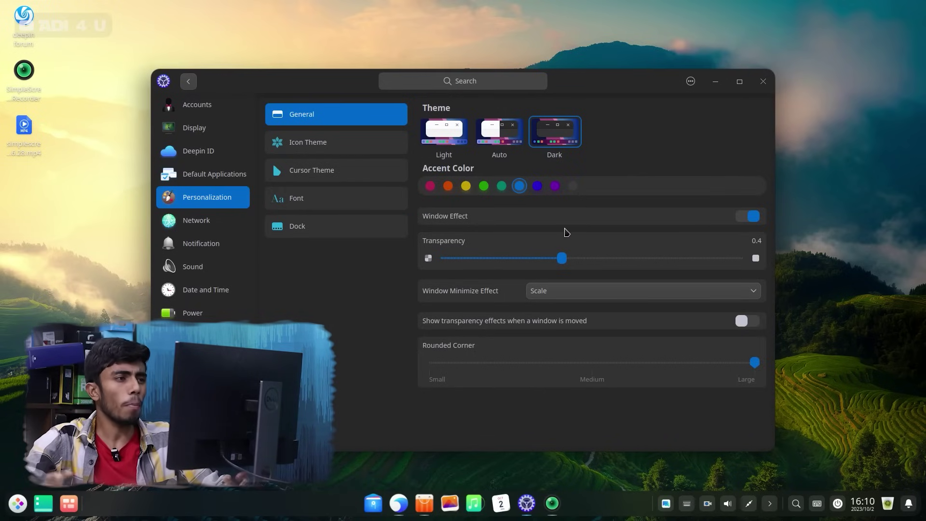
- Look over the Accounts, Display, Network, Personalization and Default Applications settings in the Control Center
click(208, 110)
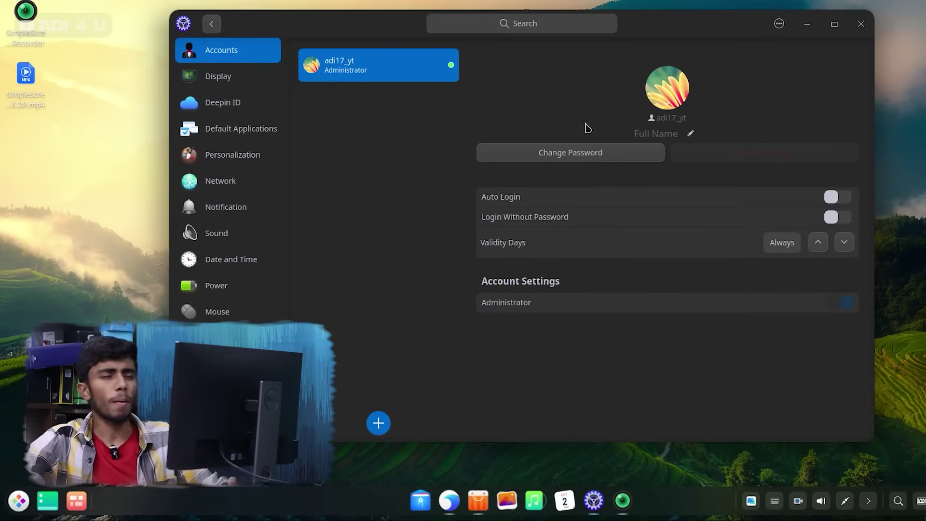
click(240, 77)
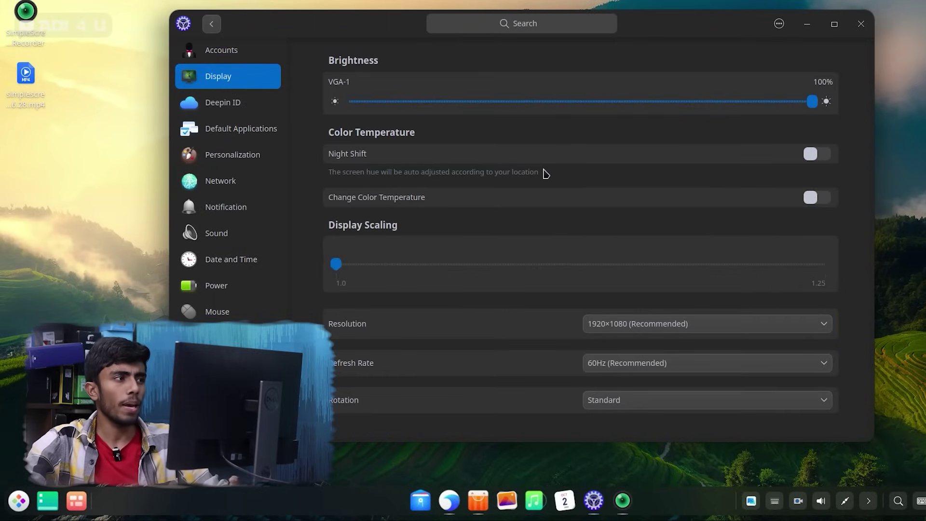
click(233, 183)
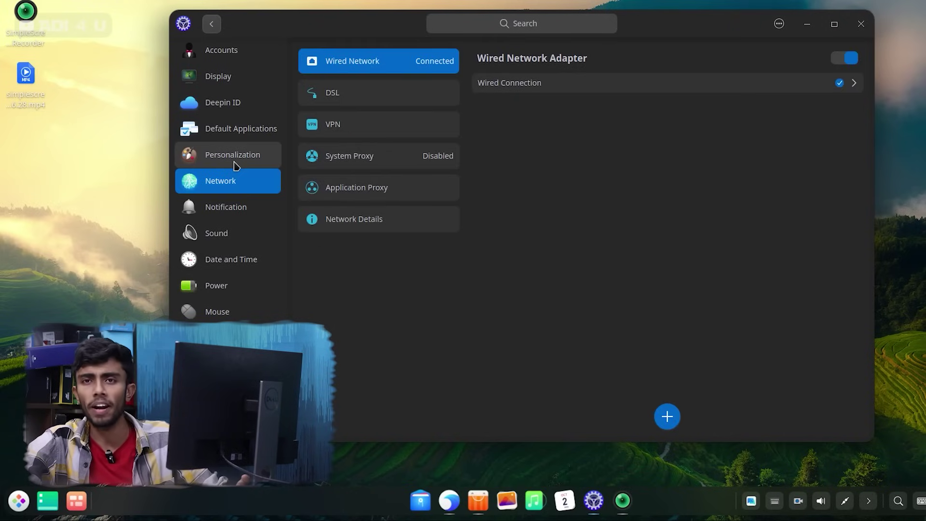
click(235, 163)
click(250, 130)
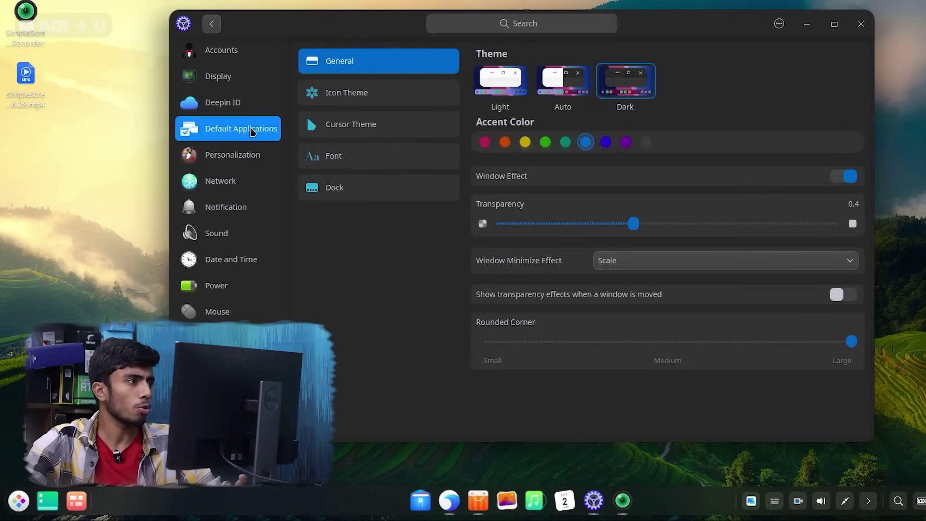
- Look over the Notification, Date and Time, Power and update settings and close the Control Center
click(239, 217)
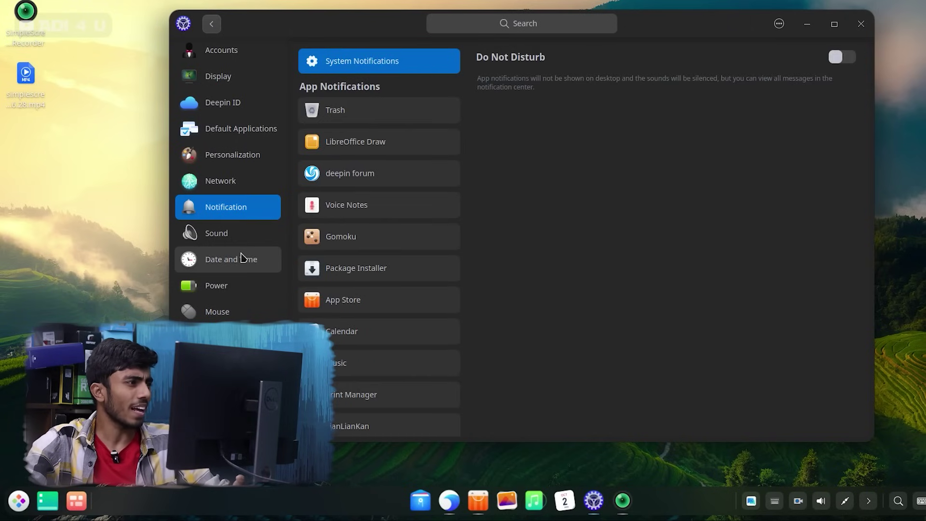
click(243, 258)
click(193, 215)
click(214, 288)
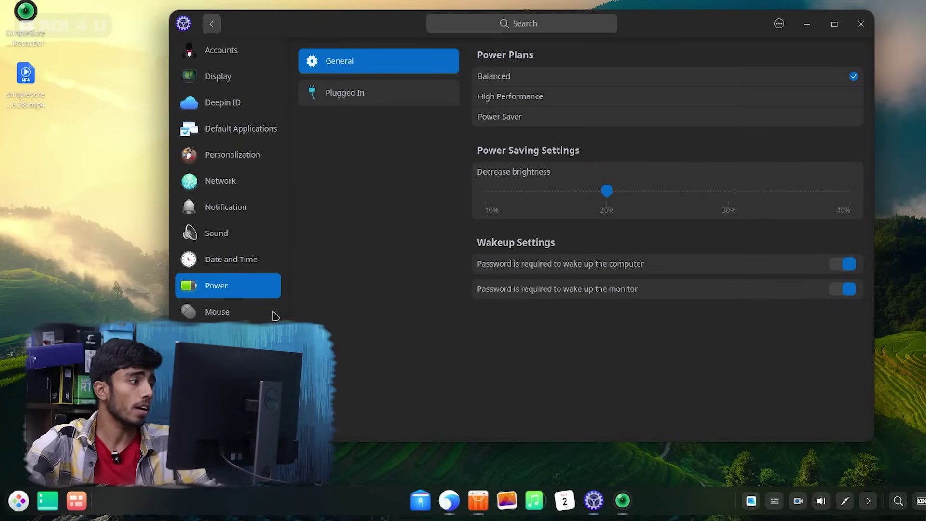
click(217, 364)
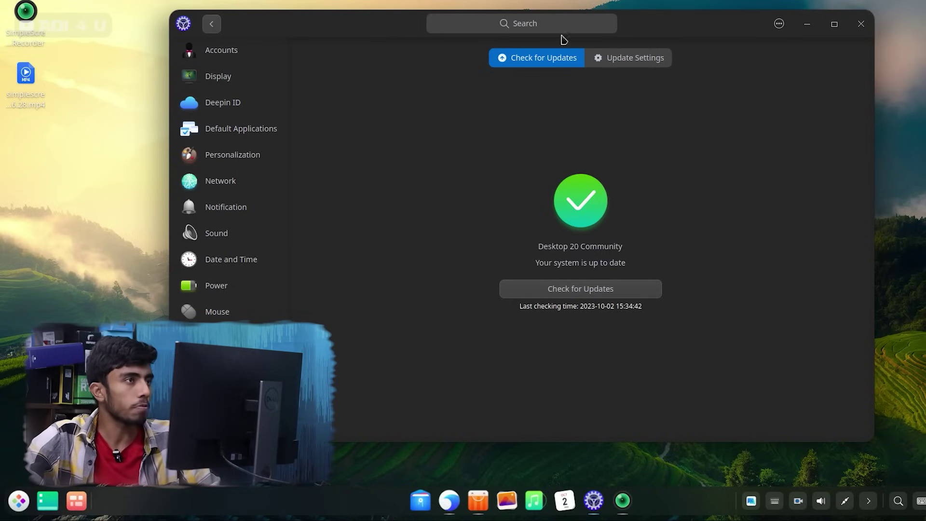
click(861, 24)
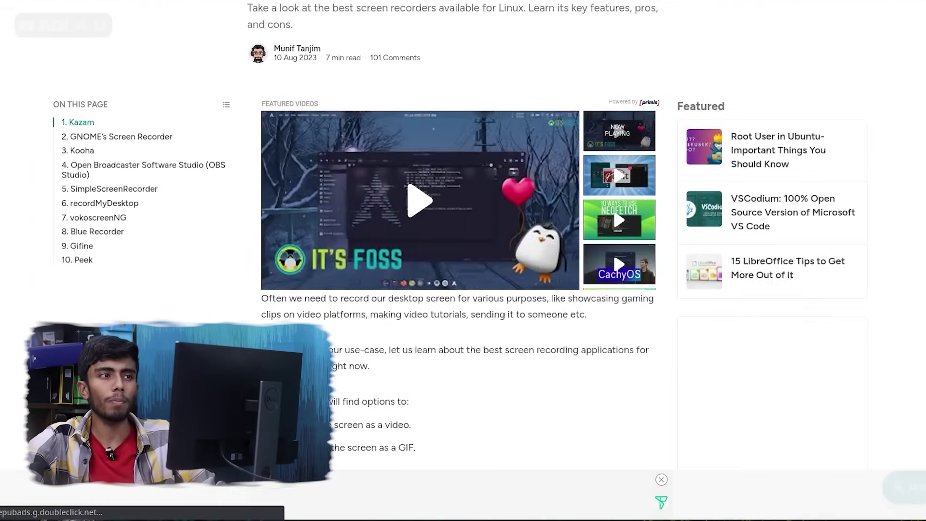
- Open youtube.com in a new browser tab
key(ctrl+t)
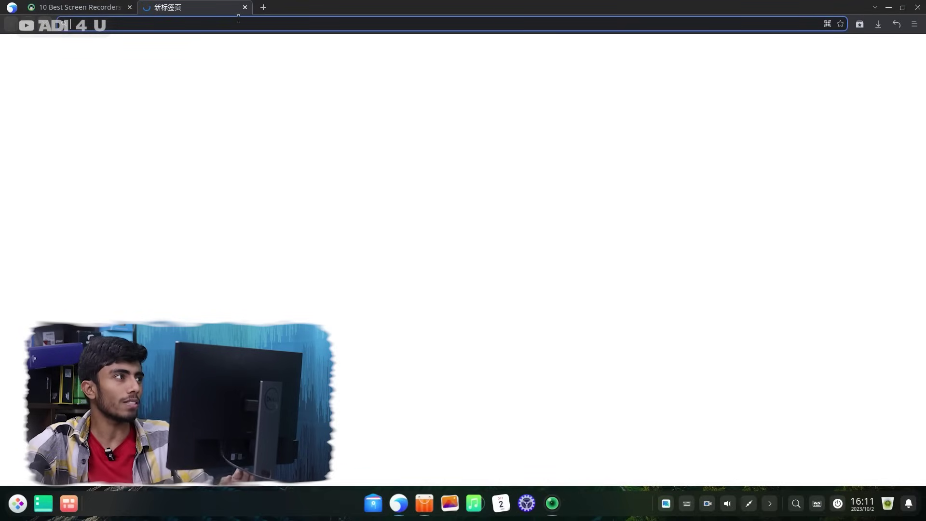
text(youtube.com)
key(Return)
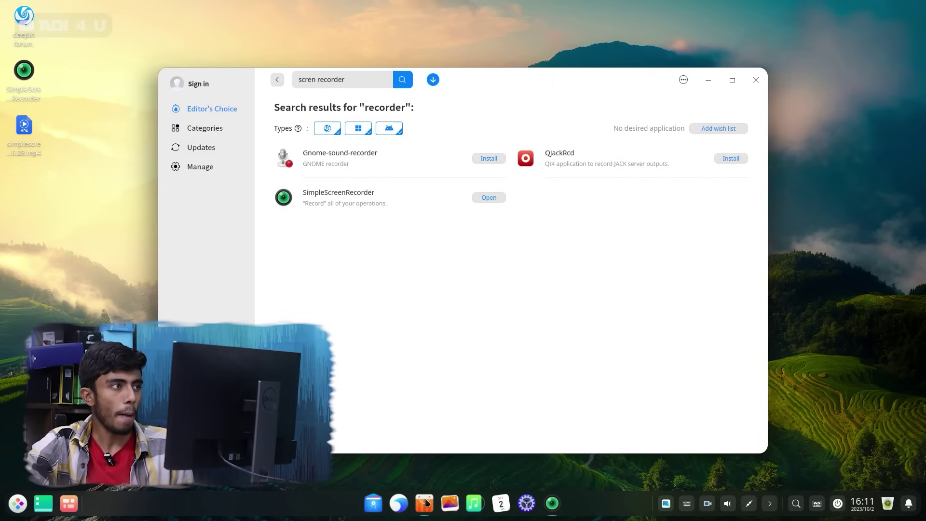
- Bring up the App Store, reload its Editor's Choice page and browse the featured applications
click(433, 509)
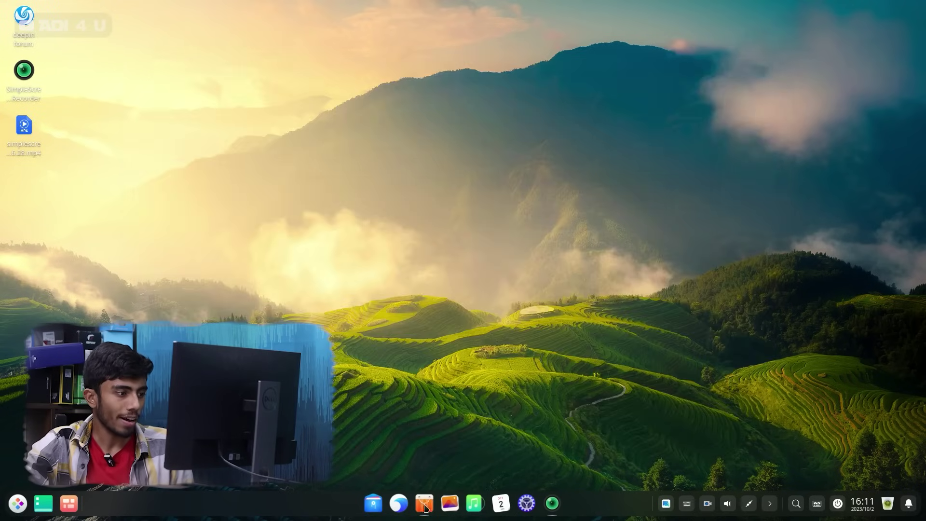
click(423, 503)
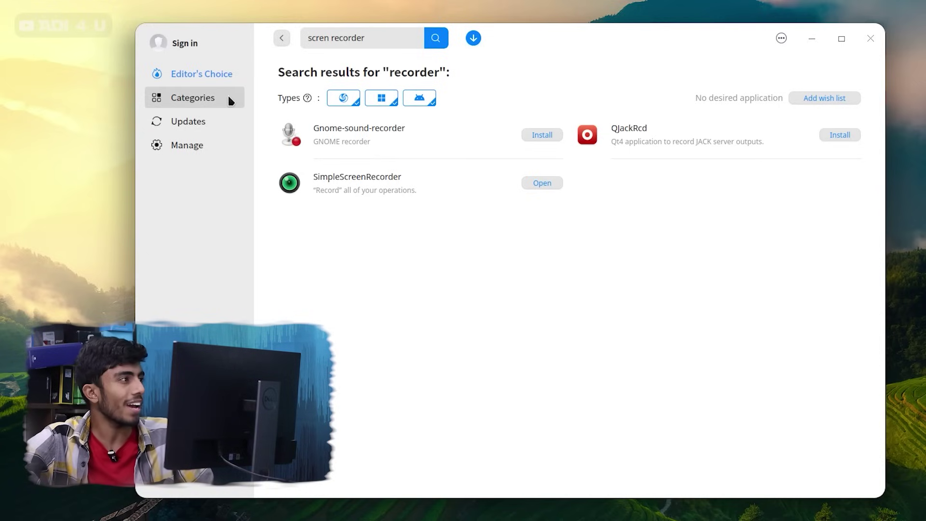
click(209, 76)
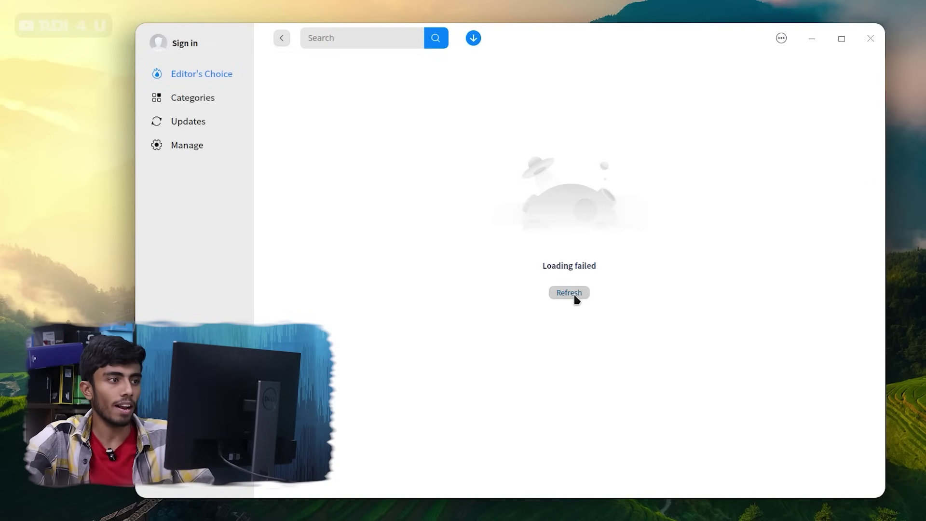
click(573, 293)
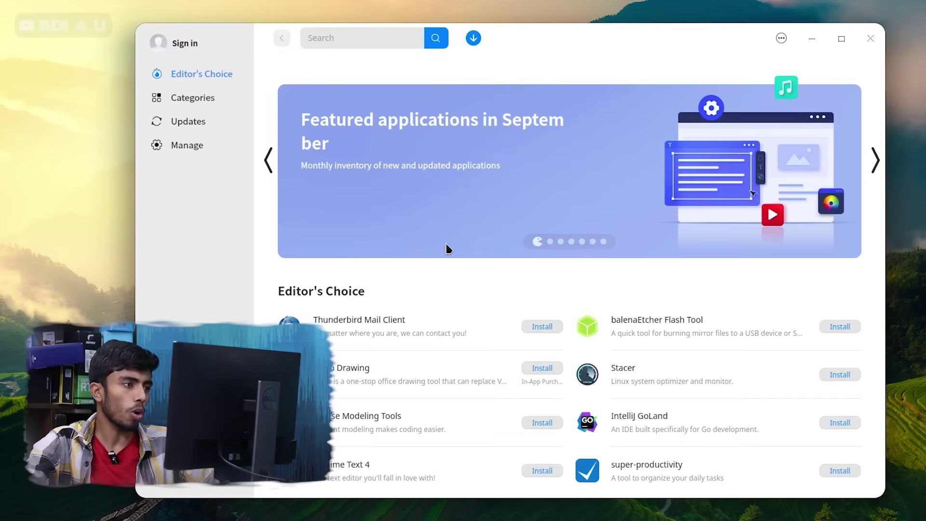
scroll(587, 289, down, 1)
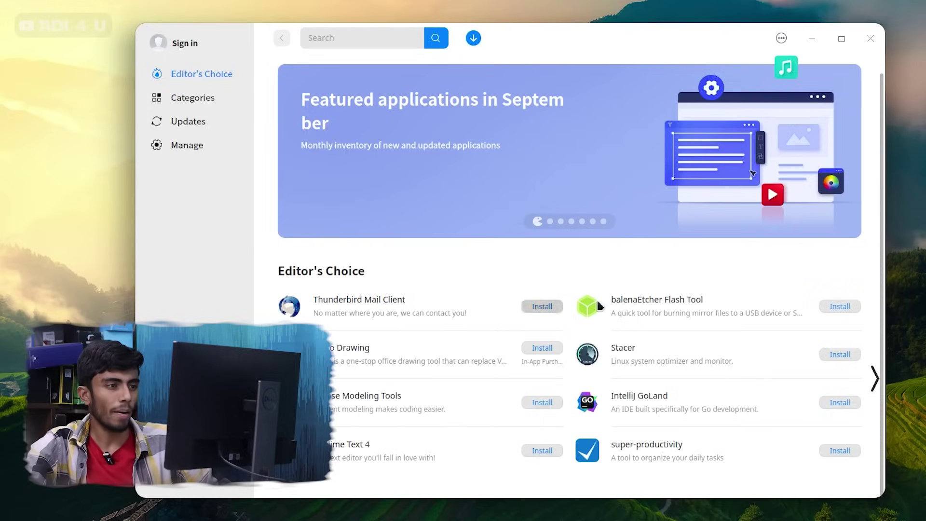
scroll(367, 201, up, 1)
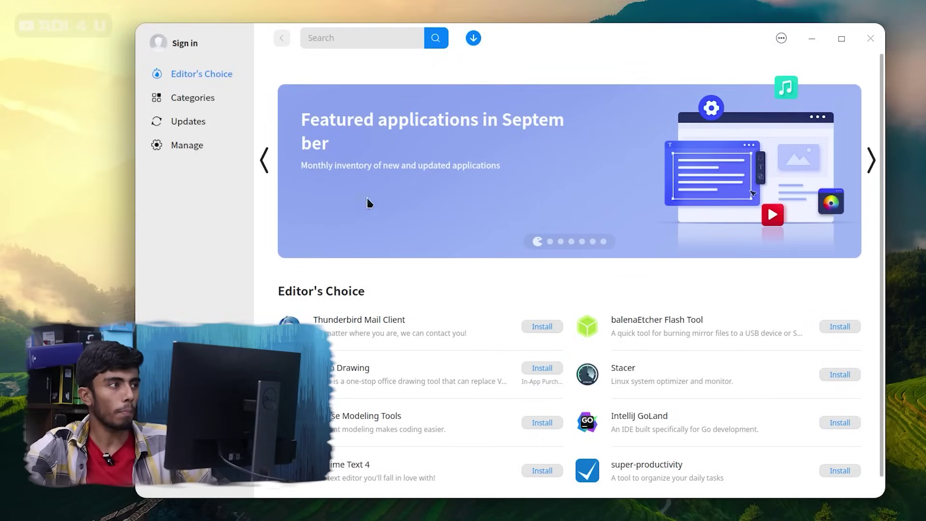
- View the App Store's application categories and the installed apps under Manage, and close the store
click(189, 98)
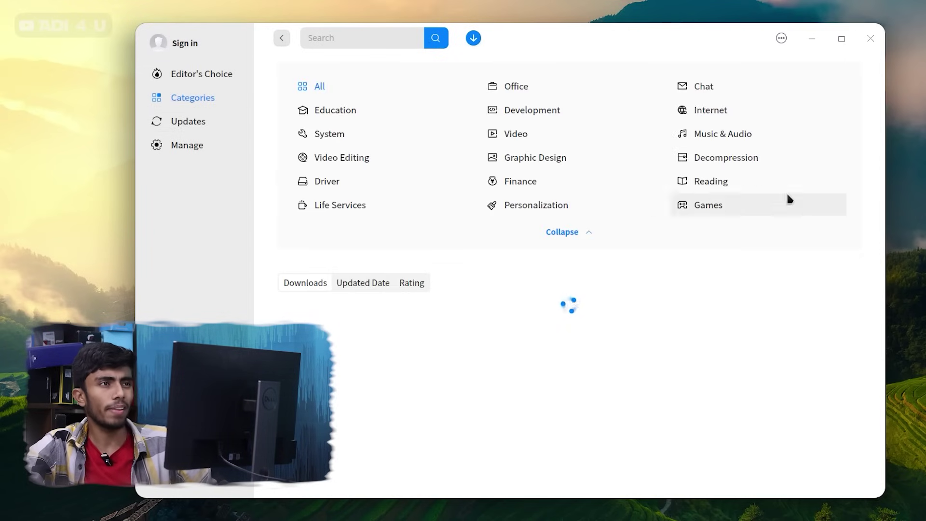
click(195, 150)
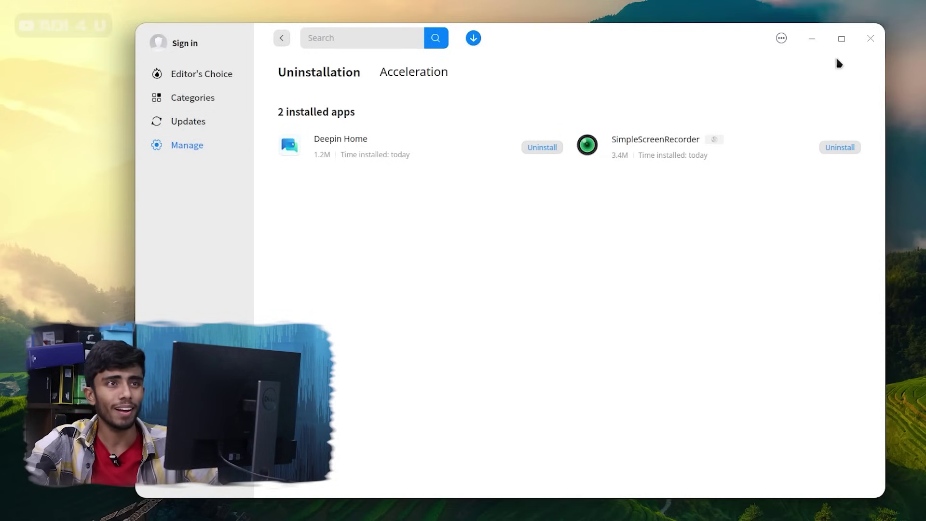
click(869, 39)
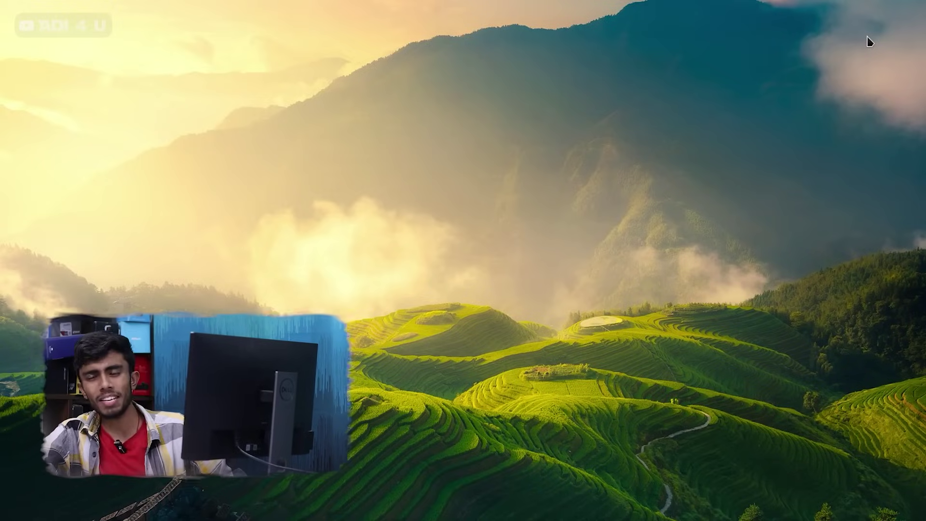